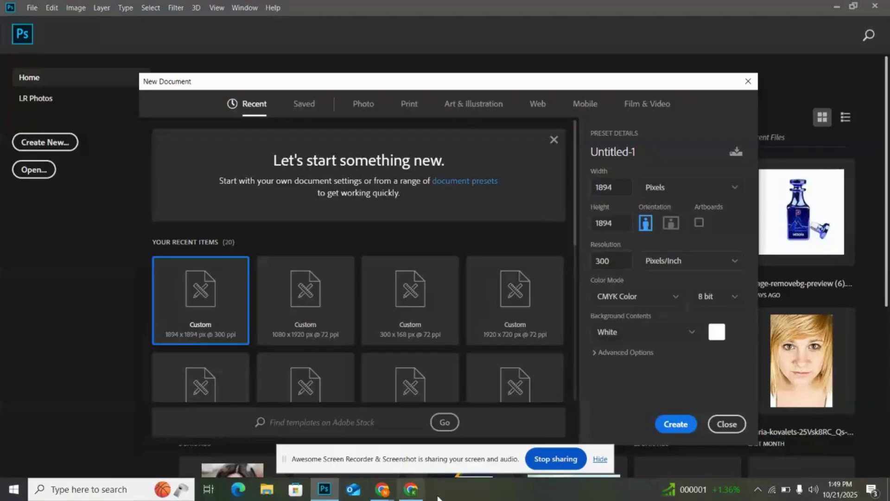
Create a 1894 x 1894 px, 300 ppi CMYK document with a white background and add the text "MASTER".
{"action": "left_click", "coordinate": [676, 423]}
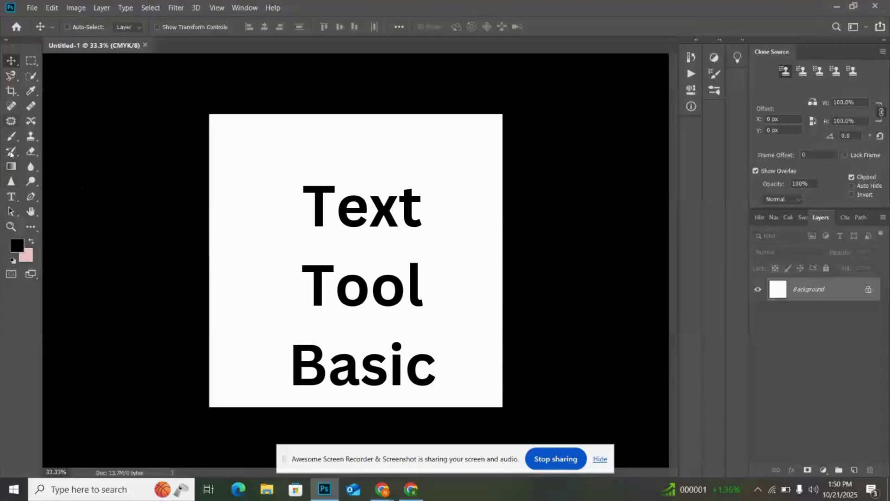
{"action": "left_click", "coordinate": [11, 196]}
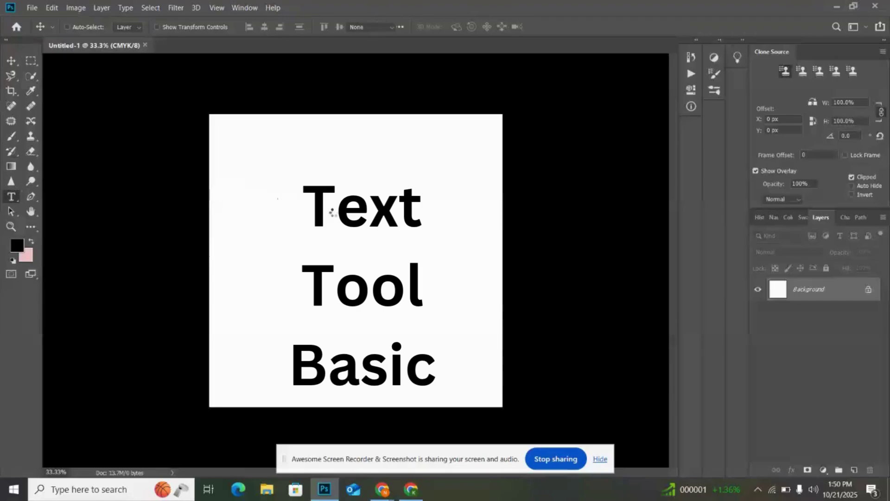
{"action": "left_click", "coordinate": [281, 212]}
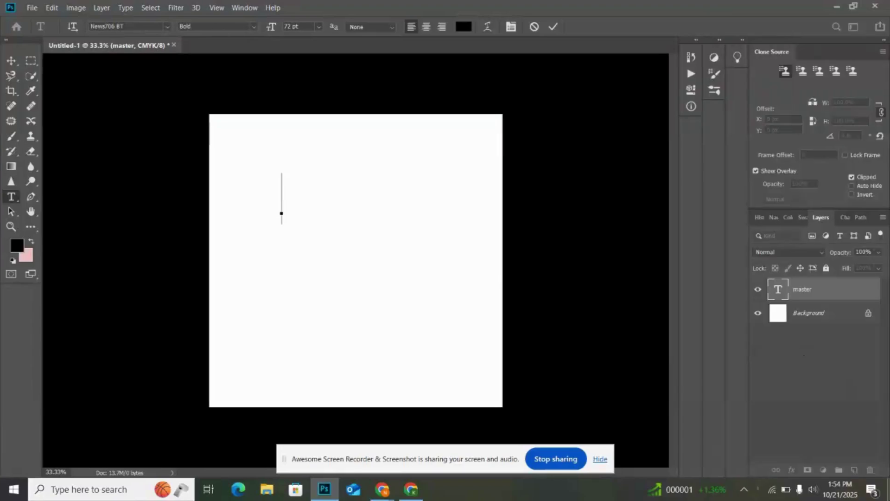
{"action": "type", "text": "MA "}
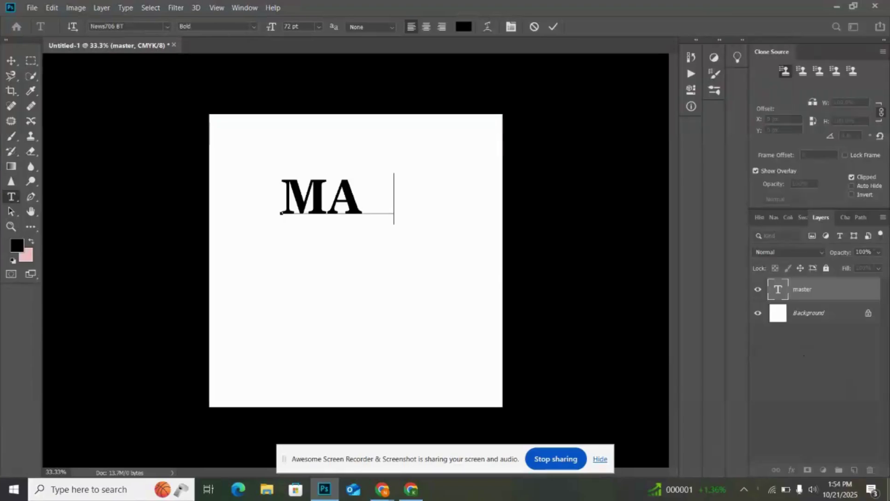
{"action": "type", "text": "STER"}
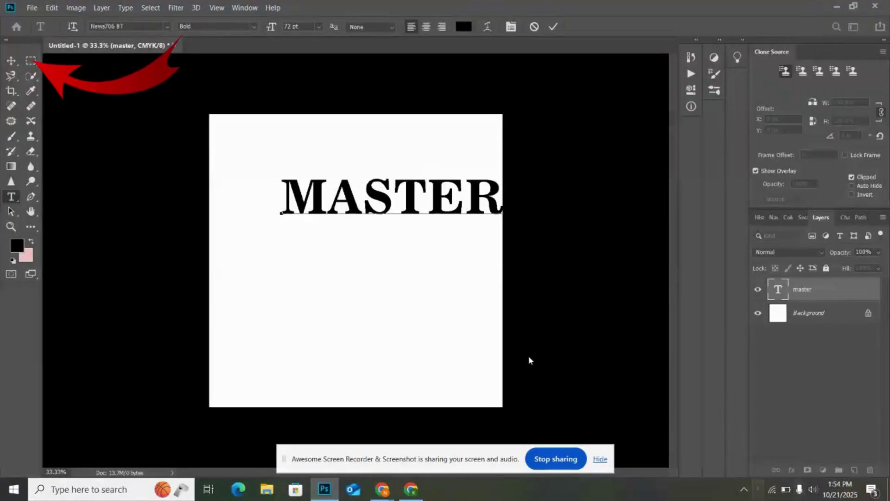
{"action": "key", "text": "ctrl+Return"}
Move the MASTER text toward the middle of the canvas so that all of it lies on the white page.
{"action": "key", "text": "v"}
{"action": "left_click_drag", "start_coordinate": [348, 201], "coordinate": [316, 251]}
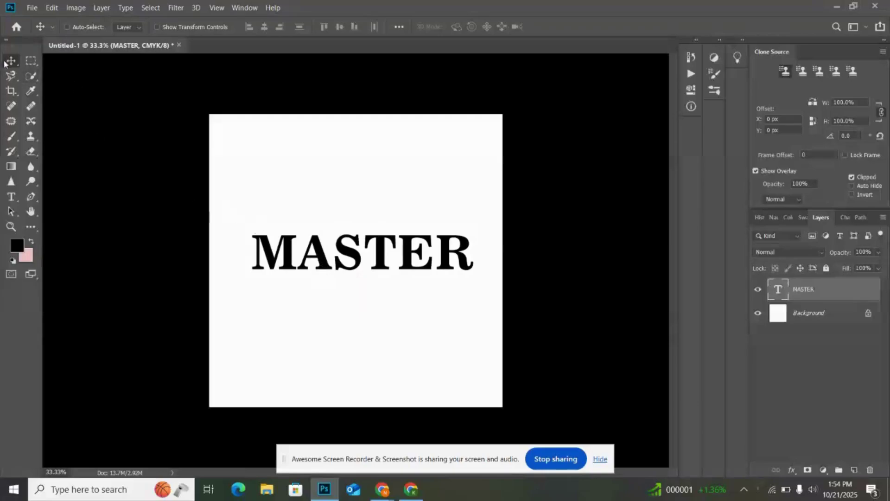
Change the font of the MASTER text to Lucida Sans with the Italic style.
{"action": "double_click", "coordinate": [308, 260]}
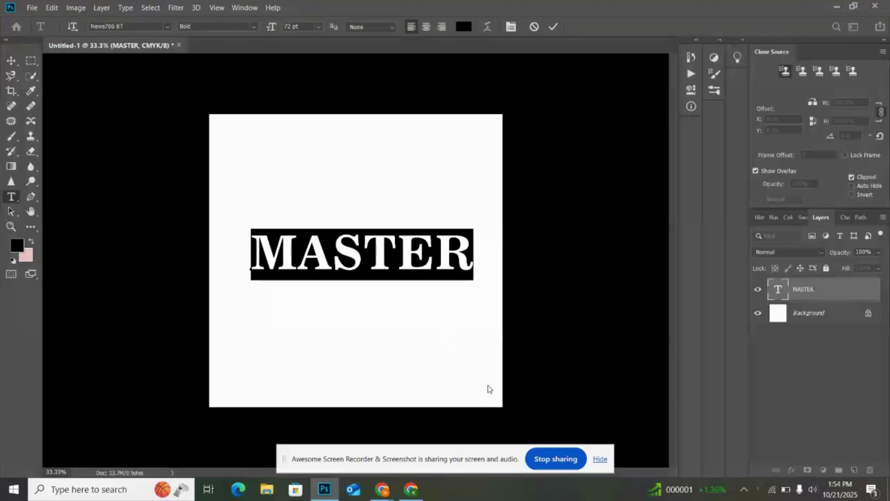
{"action": "key", "text": "ctrl+t"}
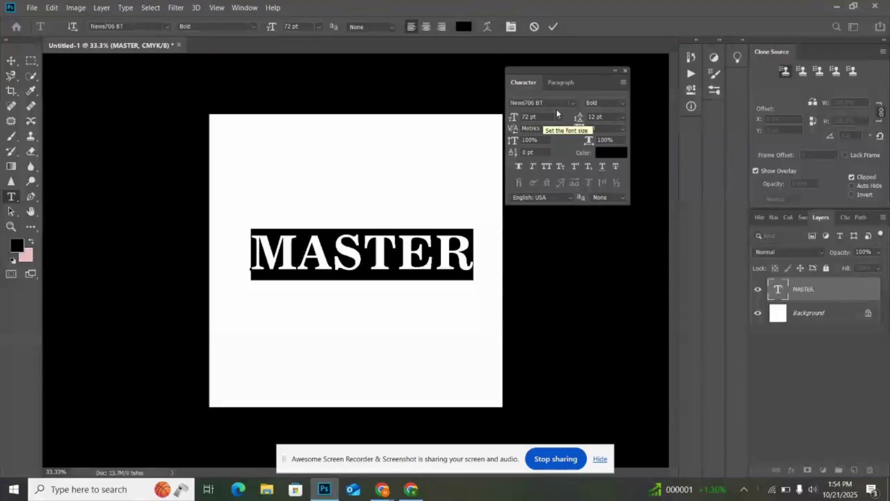
{"action": "left_click", "coordinate": [573, 105]}
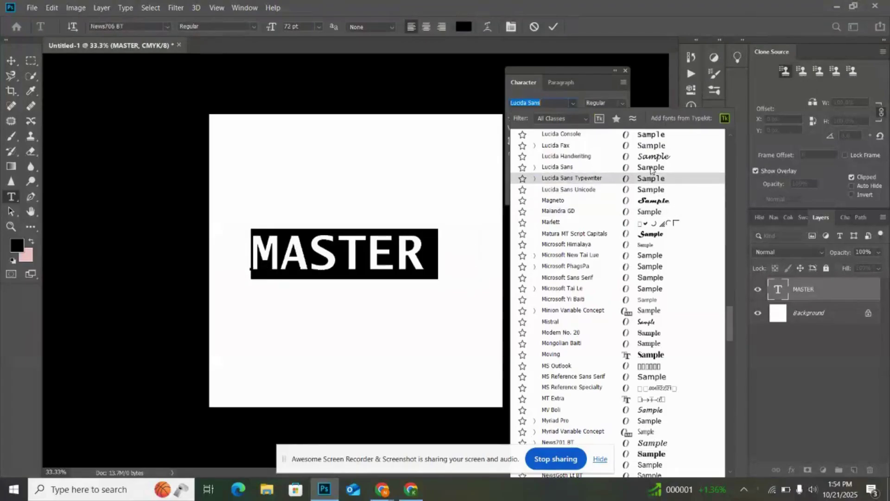
{"action": "left_click", "coordinate": [650, 167]}
{"action": "left_click", "coordinate": [623, 103]}
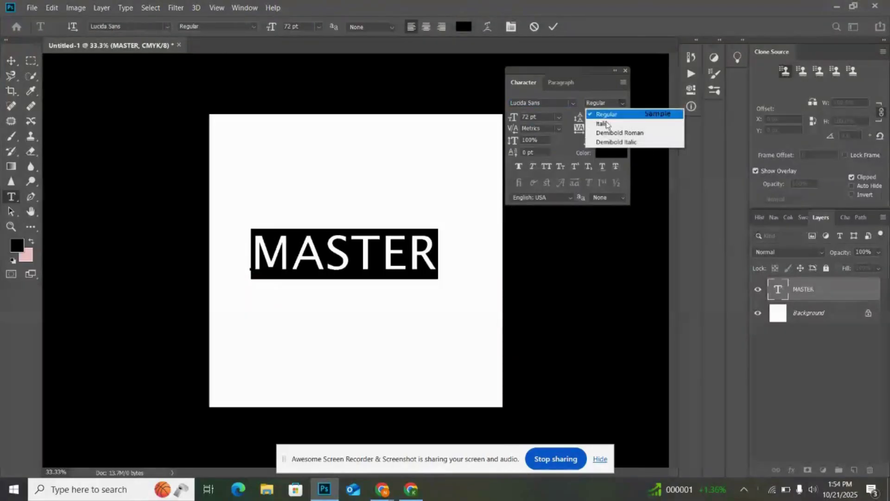
{"action": "left_click", "coordinate": [606, 125]}
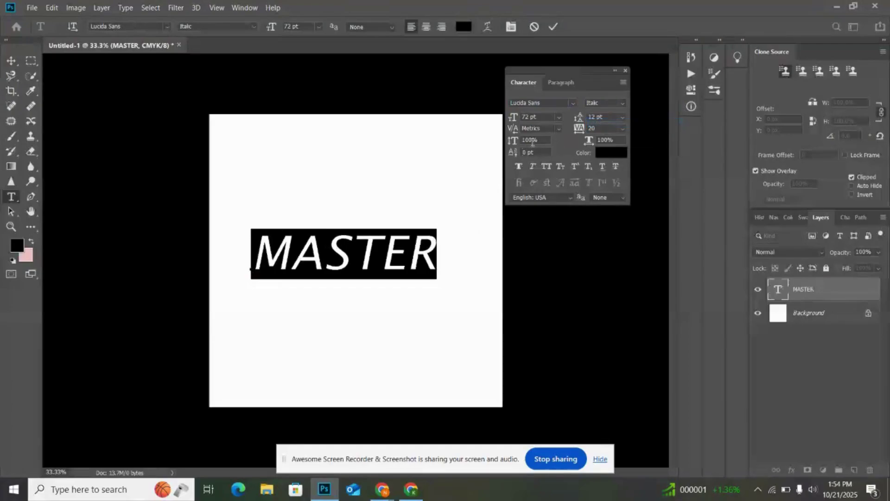
Set the MASTER text's font size to 72 pt and commit the text edit.
{"action": "left_click", "coordinate": [559, 118]}
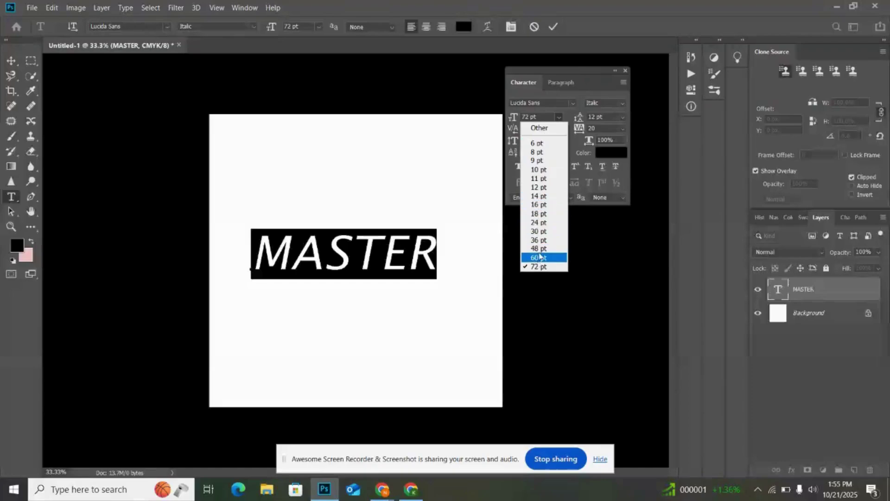
{"action": "left_click", "coordinate": [541, 267]}
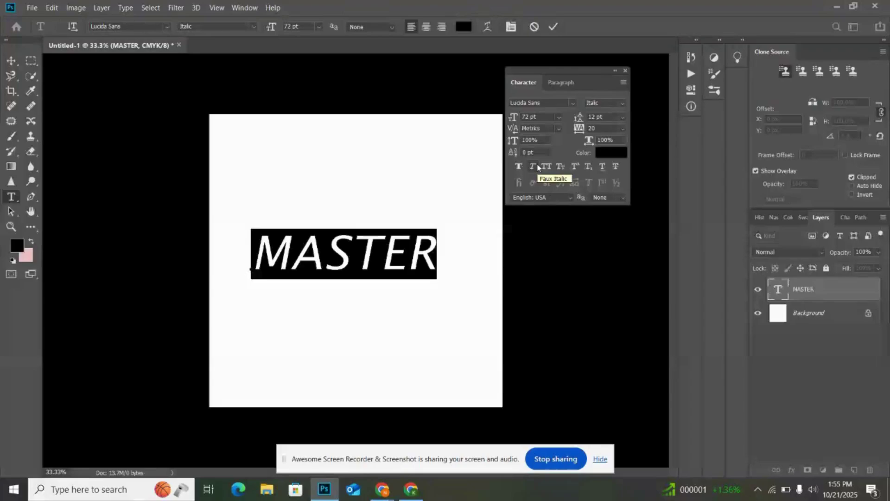
{"action": "left_click", "coordinate": [626, 71]}
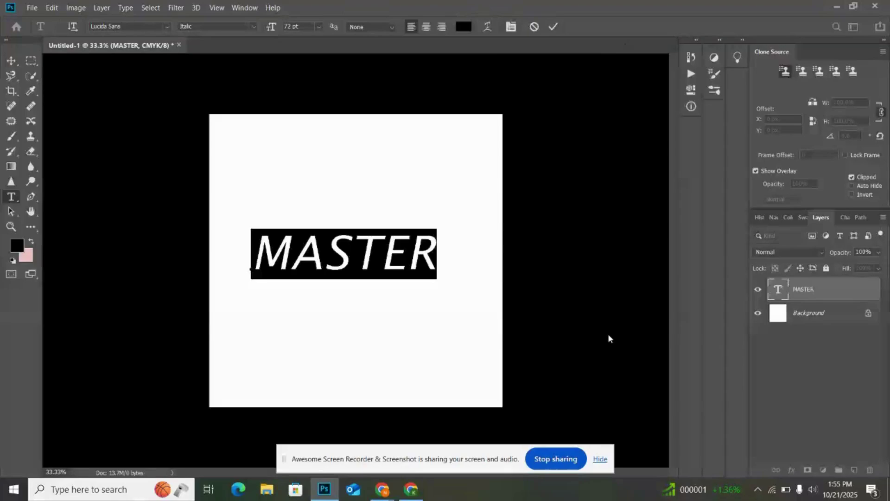
{"action": "key", "text": "ctrl+t"}
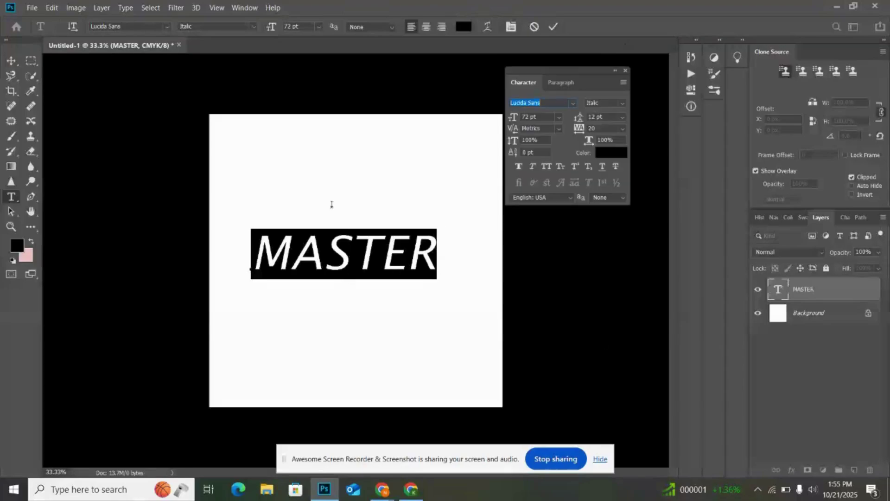
{"action": "left_click", "coordinate": [11, 60]}
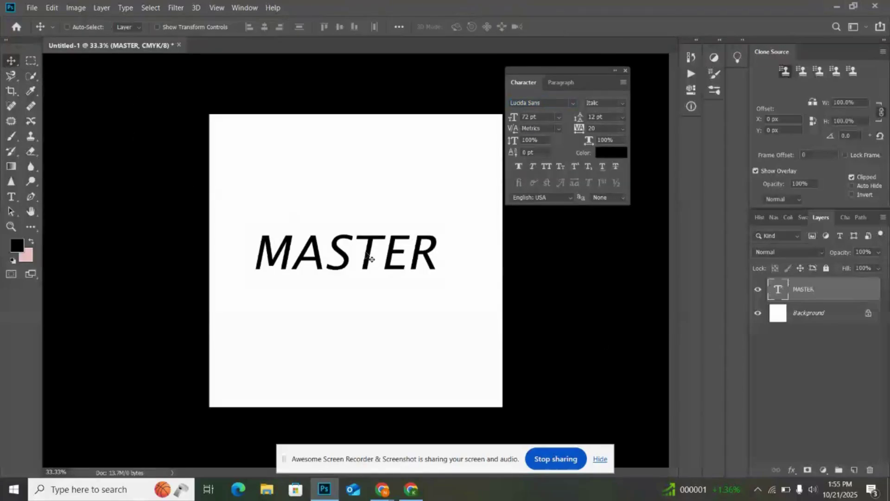
{"action": "left_click", "coordinate": [626, 70]}
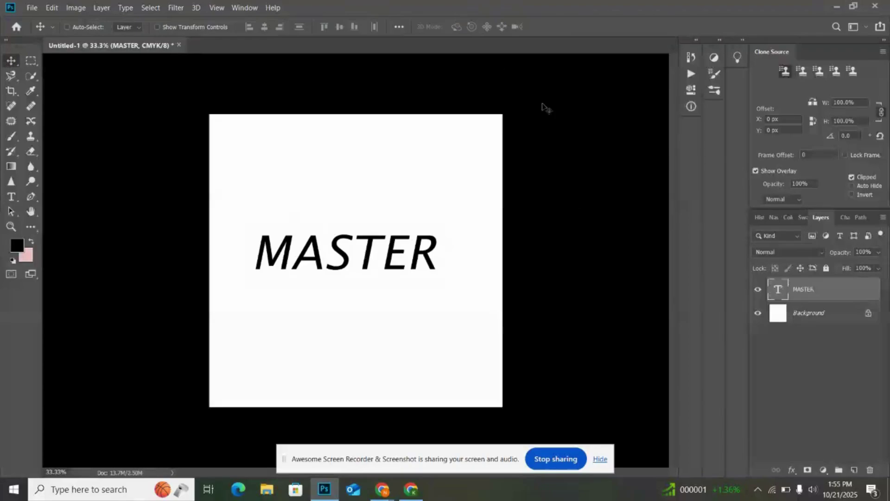
Recolour the whole MASTER text dark blue (#0d0870) and commit the change.
{"action": "double_click", "coordinate": [346, 260]}
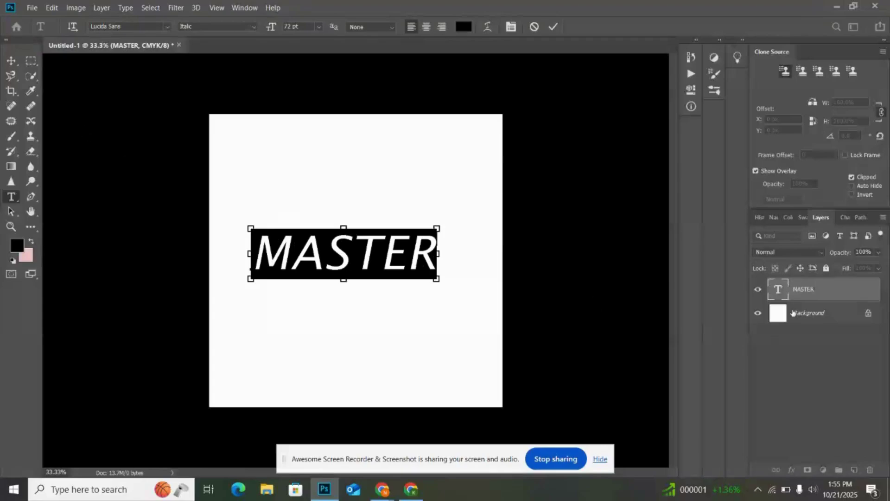
{"action": "key", "text": "ctrl+t"}
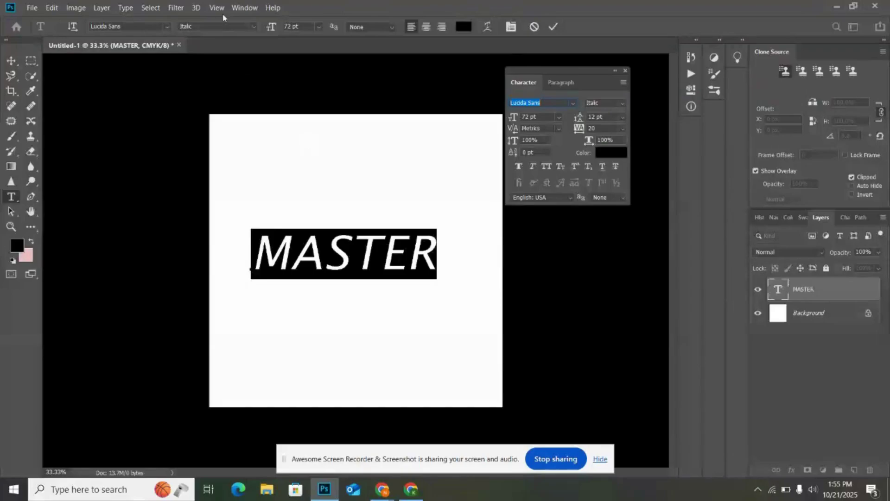
{"action": "left_click", "coordinate": [17, 245]}
{"action": "left_click", "coordinate": [419, 123]}
{"action": "left_click_drag", "start_coordinate": [452, 154], "coordinate": [452, 147]}
{"action": "left_click", "coordinate": [430, 182]}
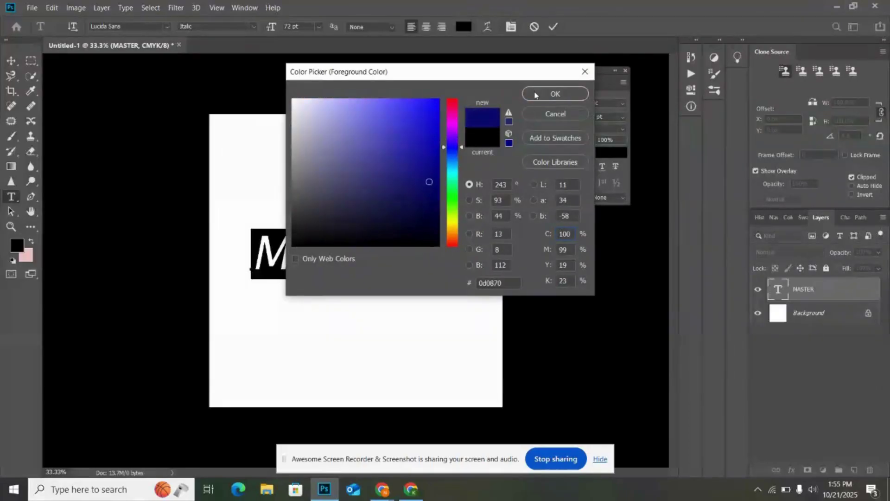
{"action": "left_click", "coordinate": [535, 92]}
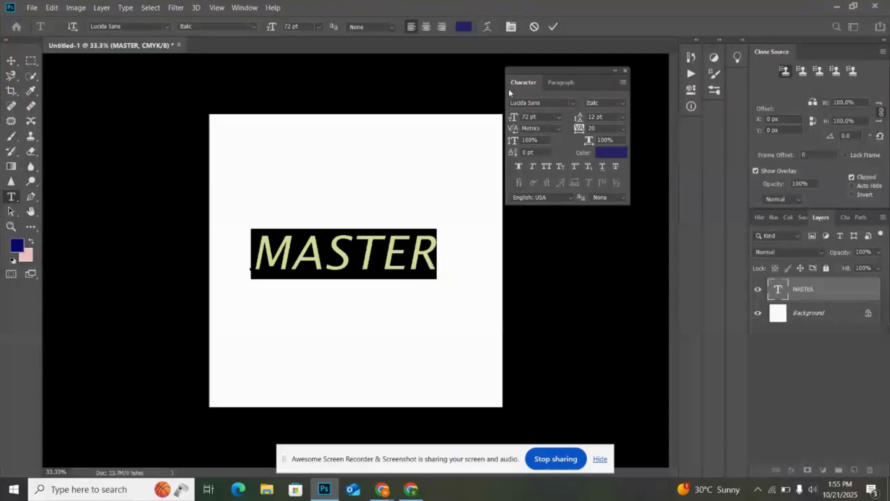
{"action": "left_click", "coordinate": [626, 72]}
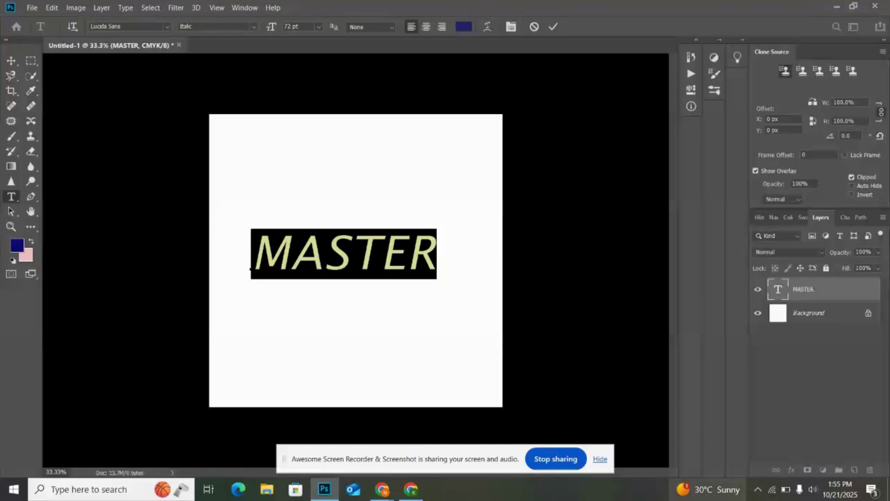
{"action": "key", "text": "ctrl+Return"}
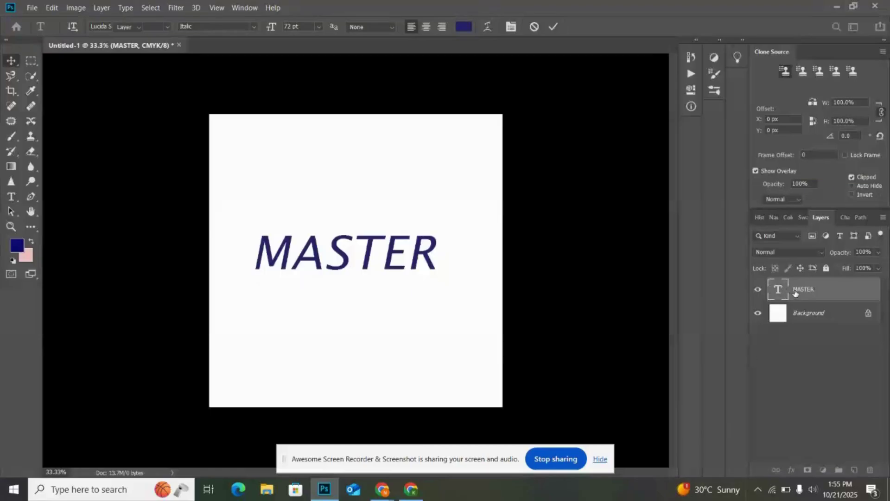
Apply a Pattern Overlay and the third and fifth listed Gradient Overlay effects to the MASTER text layer.
{"action": "key", "text": "v"}
{"action": "right_click", "coordinate": [795, 292]}
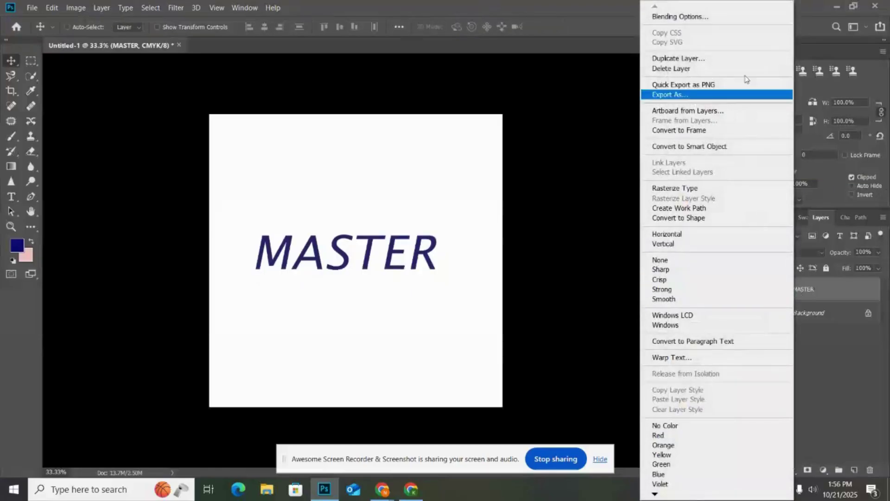
{"action": "left_click", "coordinate": [705, 18]}
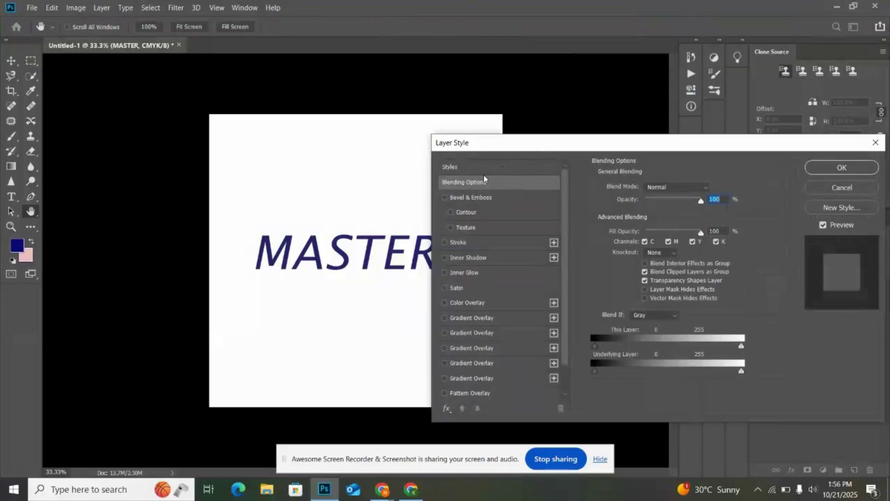
{"action": "left_click", "coordinate": [444, 393]}
{"action": "left_click", "coordinate": [444, 378]}
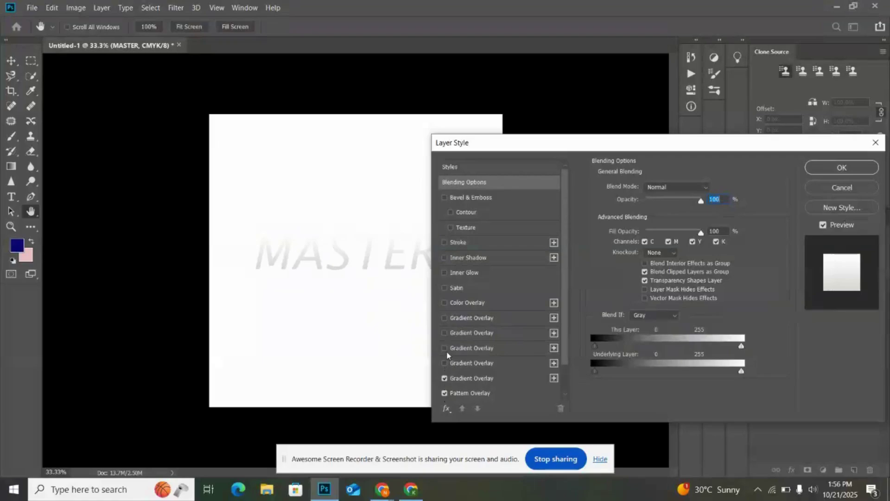
{"action": "left_click", "coordinate": [445, 347]}
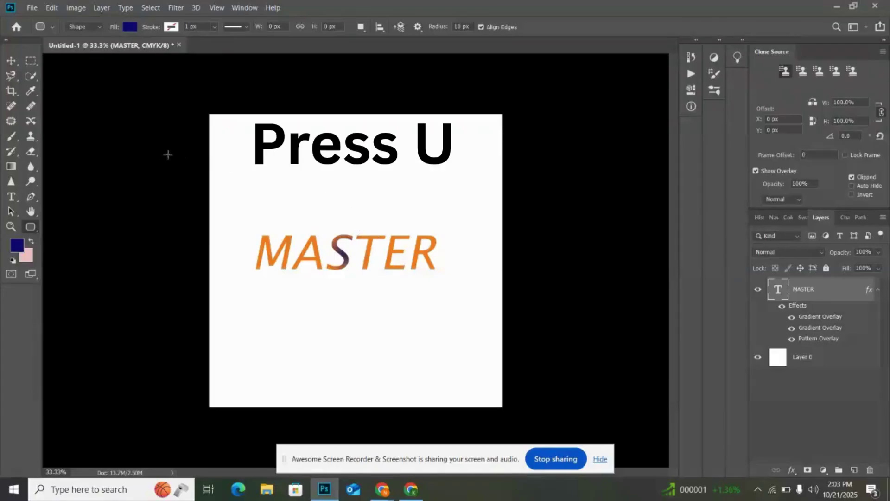
Draw a dark blue rectangle shape large enough to cover the MASTER text, across most of the canvas width.
{"action": "right_click", "coordinate": [33, 229]}
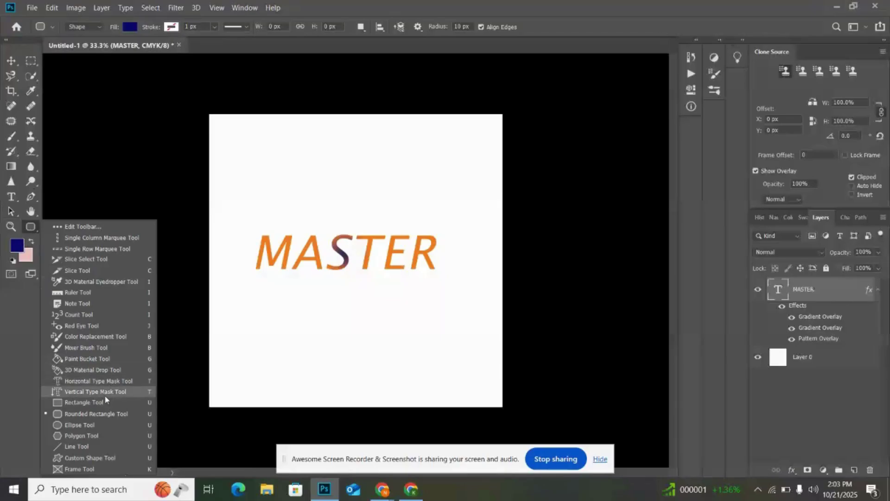
{"action": "left_click", "coordinate": [79, 404]}
{"action": "left_click_drag", "start_coordinate": [240, 190], "coordinate": [268, 237]}
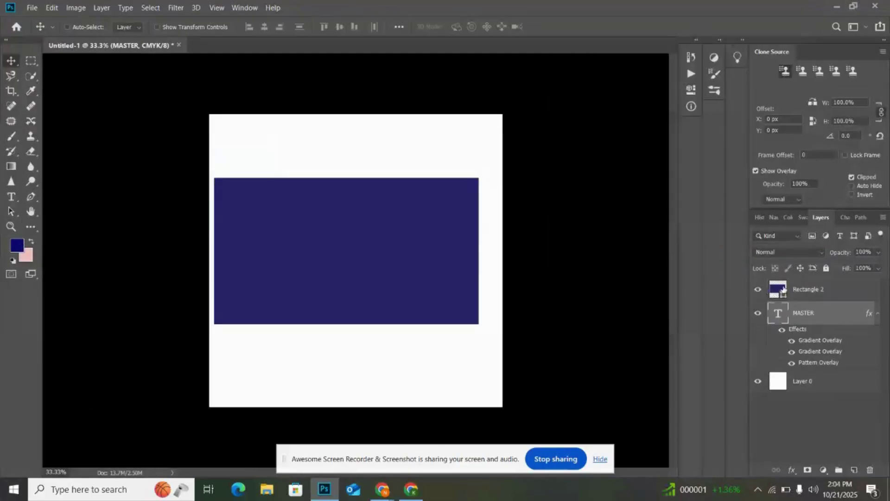
Place the rectangle layer beneath the MASTER text layer and shift the rectangle slightly right and down behind the text.
{"action": "left_click_drag", "start_coordinate": [780, 291], "coordinate": [783, 321]}
{"action": "left_click_drag", "start_coordinate": [780, 289], "coordinate": [788, 354]}
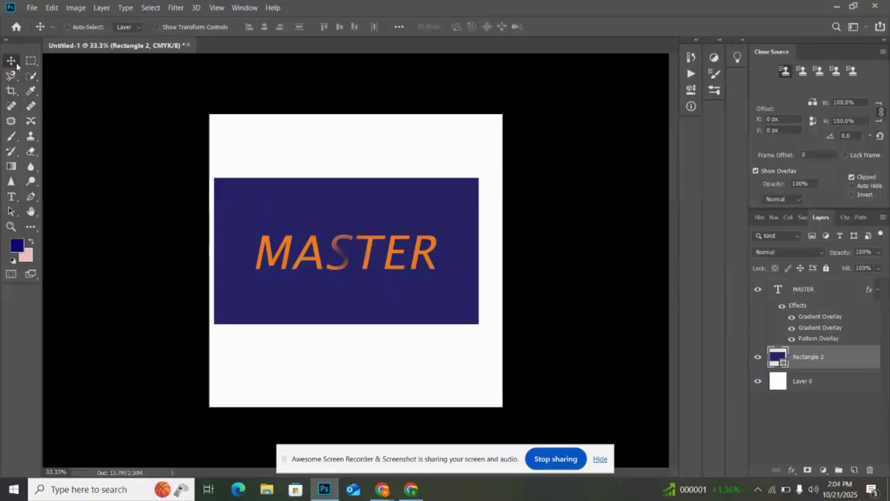
{"action": "left_click_drag", "start_coordinate": [357, 267], "coordinate": [358, 270]}
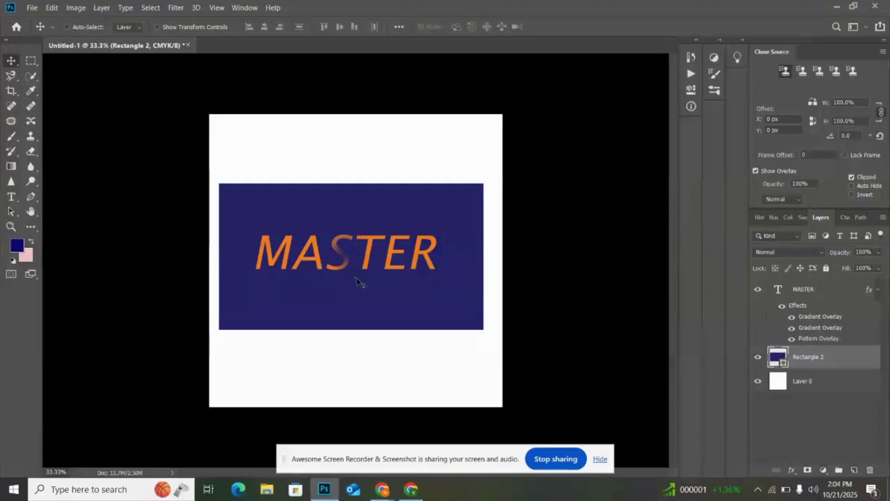